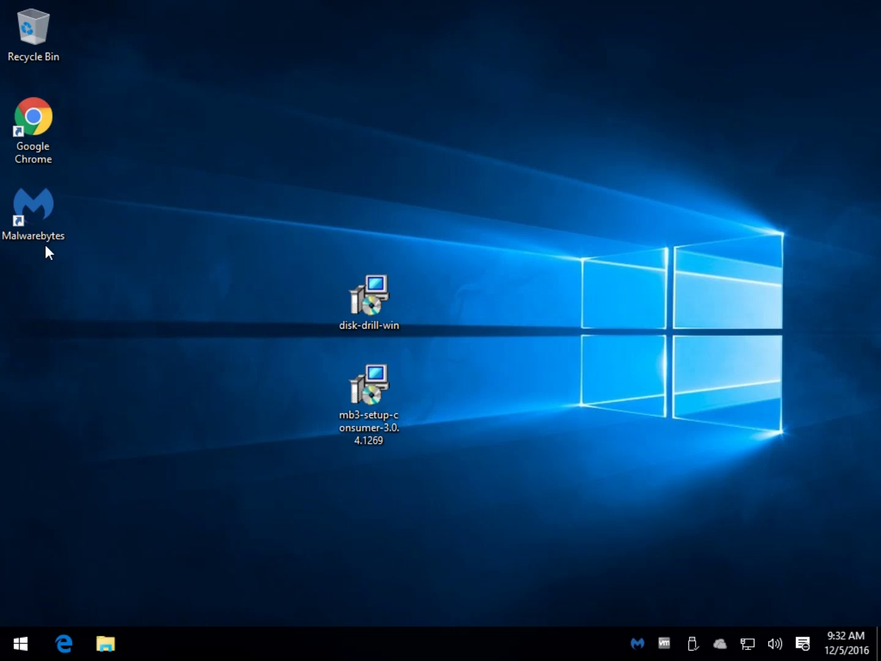
- Select the Malwarebytes shortcut icon on the Windows 10 desktop
click(46, 221)
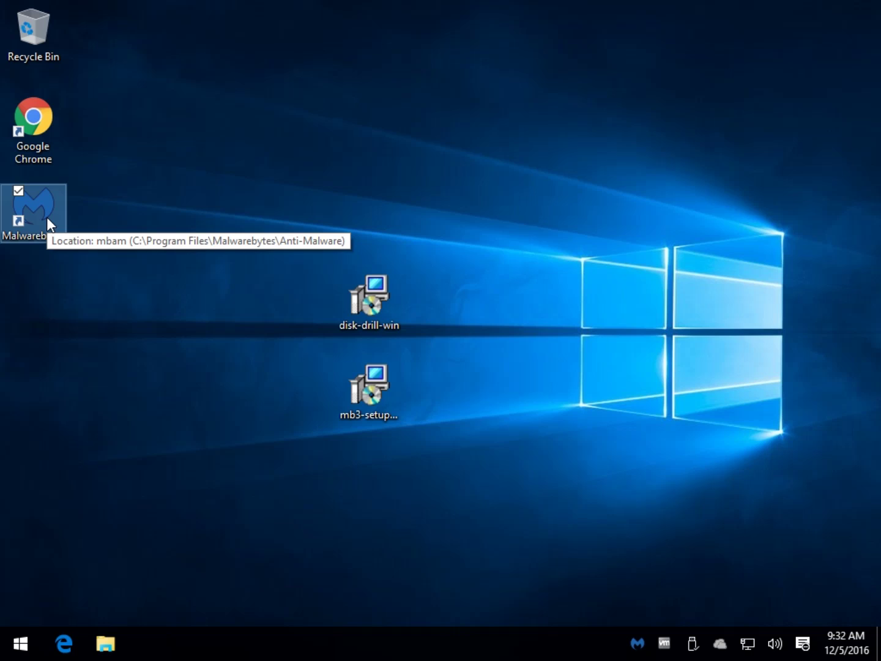
- Launch Malwarebytes from its shortcut and nudge its window slightly right and down
double_click(46, 216)
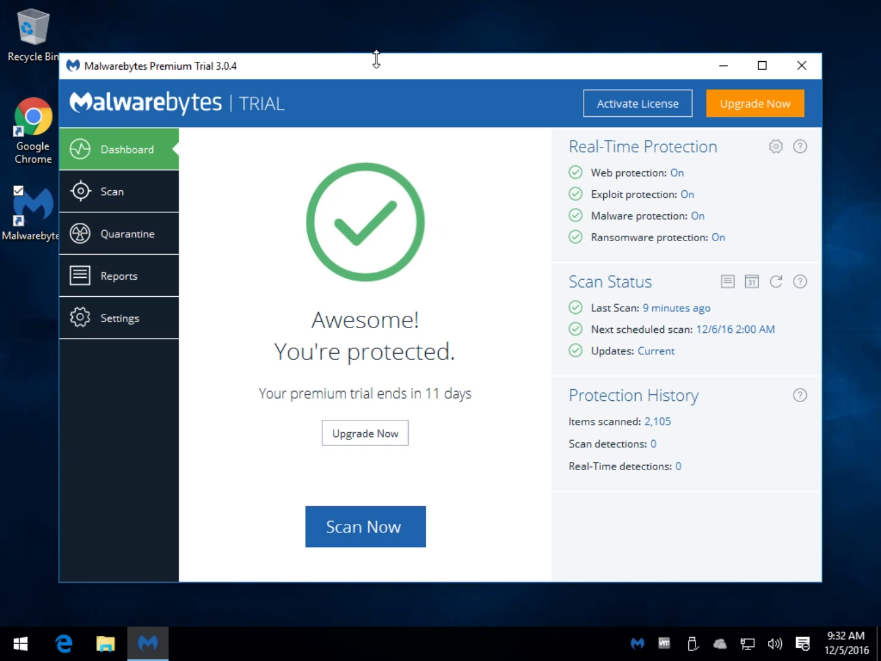
drag(388, 64, 404, 69)
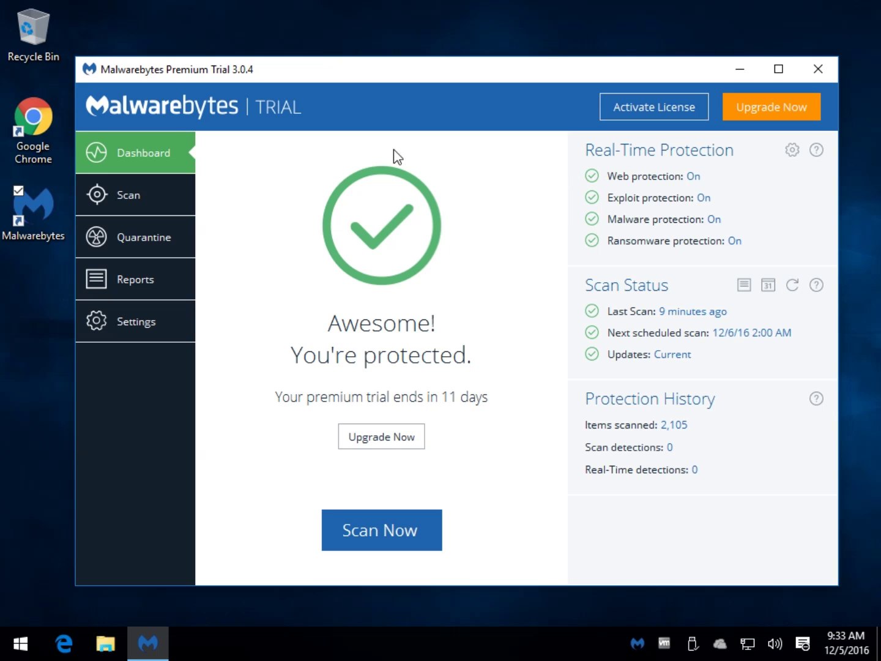
- Show the scan methods, try Custom Scan, then settle on the recommended Threat Scan
click(169, 202)
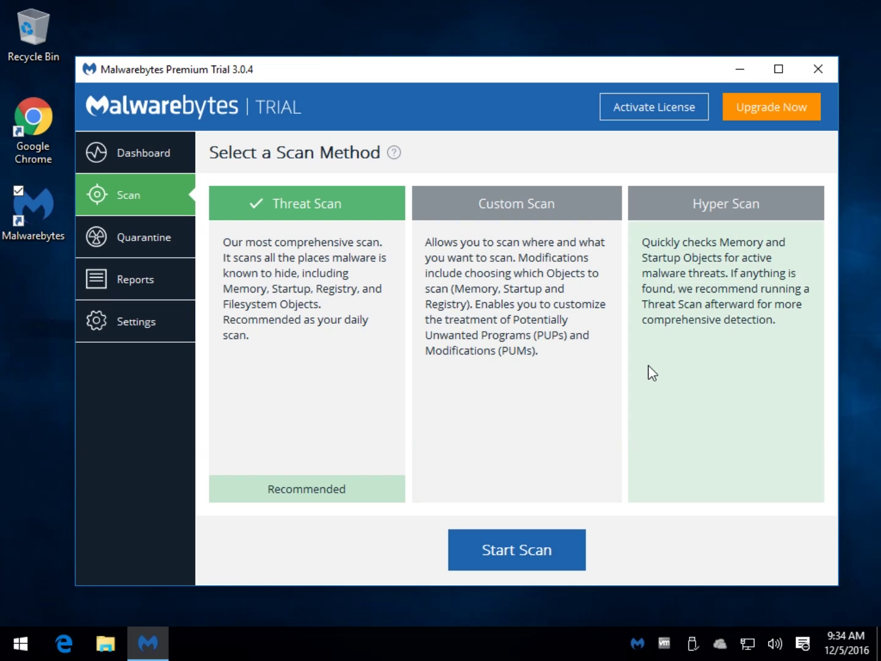
click(499, 317)
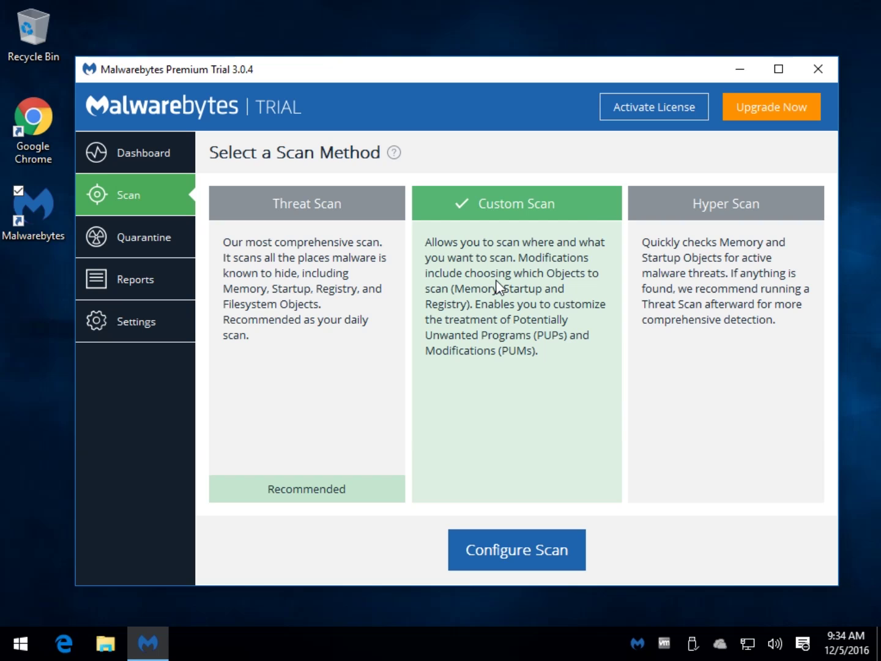
click(301, 277)
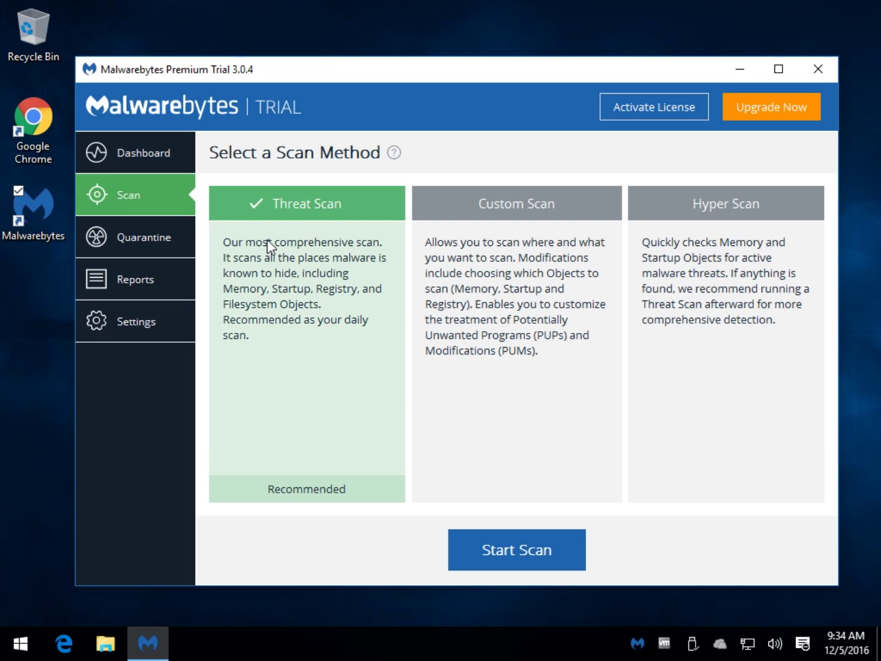
- Check the empty Quarantine, then view the 12/5/16 Scan Report's details and export options
click(157, 234)
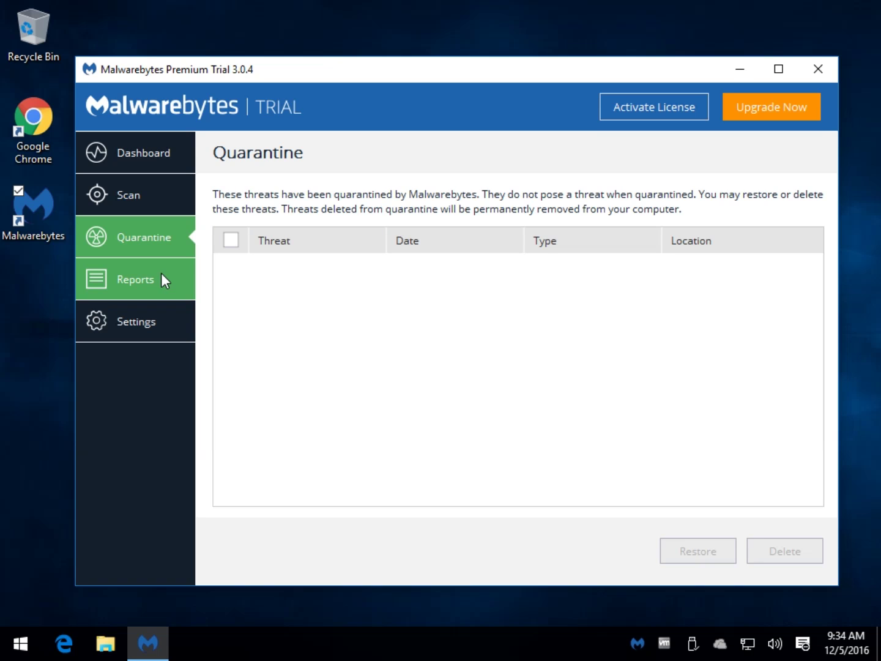
click(145, 275)
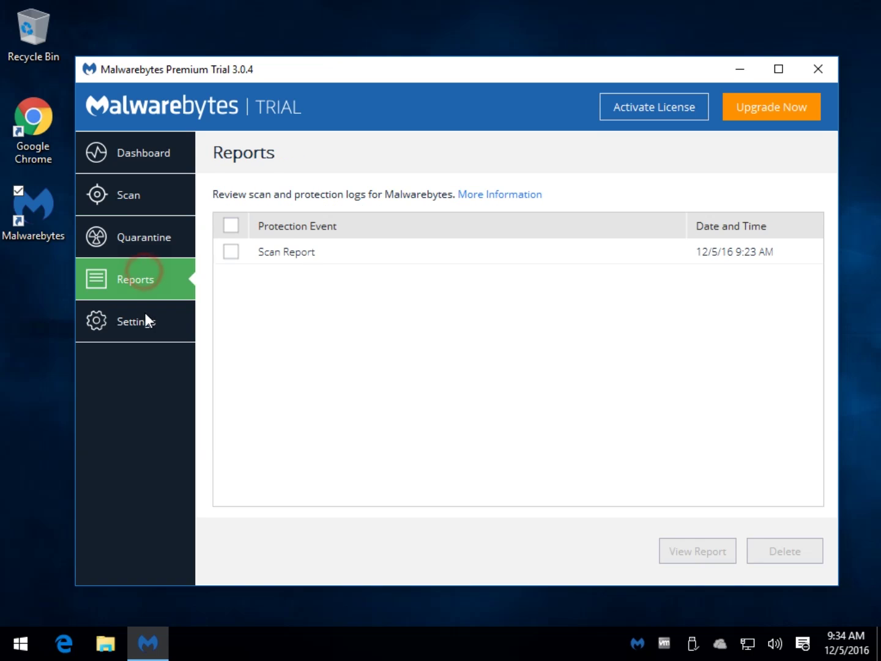
click(232, 251)
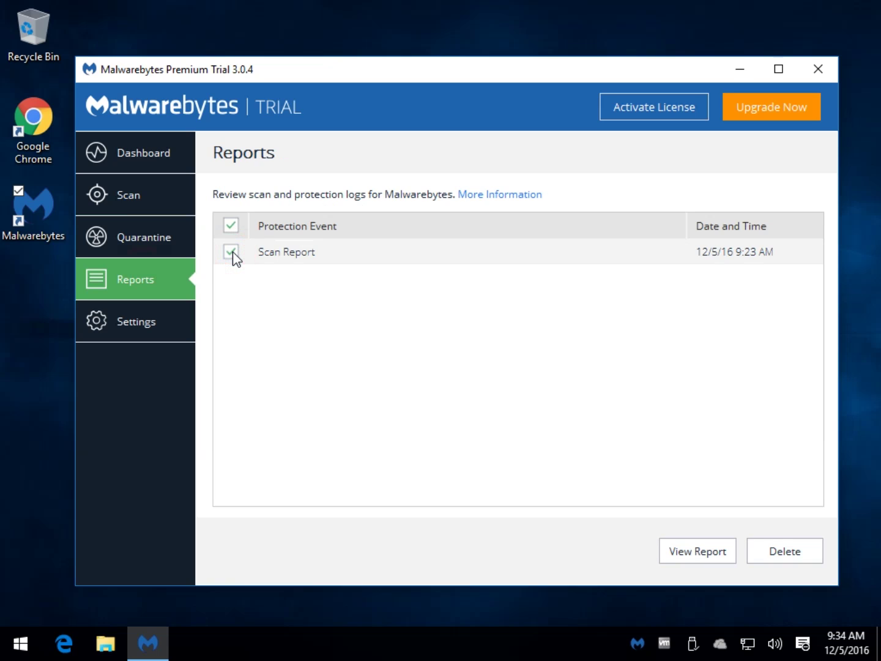
click(697, 554)
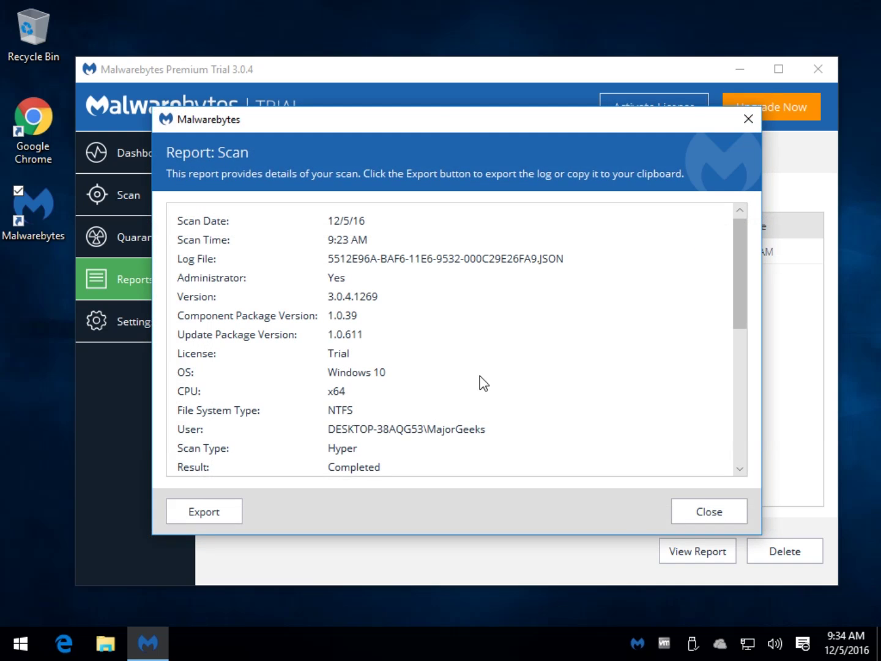
click(214, 516)
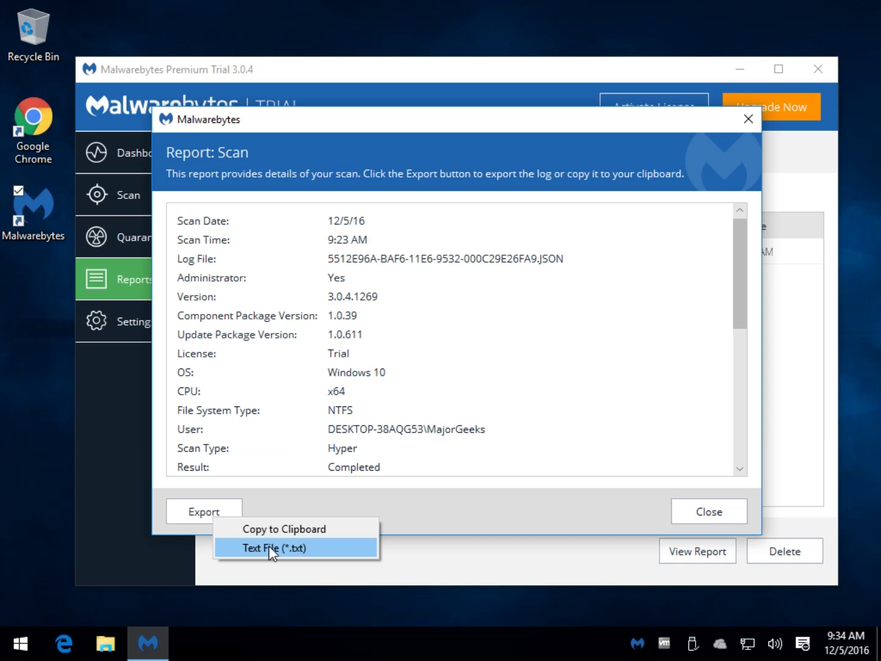
click(748, 120)
- Close the scan report and open Settings, scrolling through the Protection options
click(748, 120)
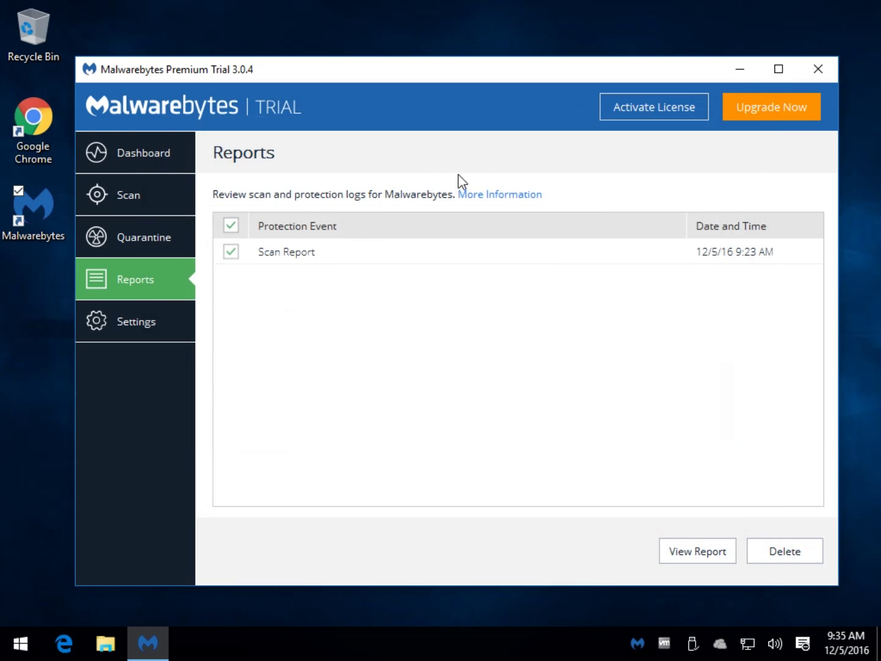
click(133, 319)
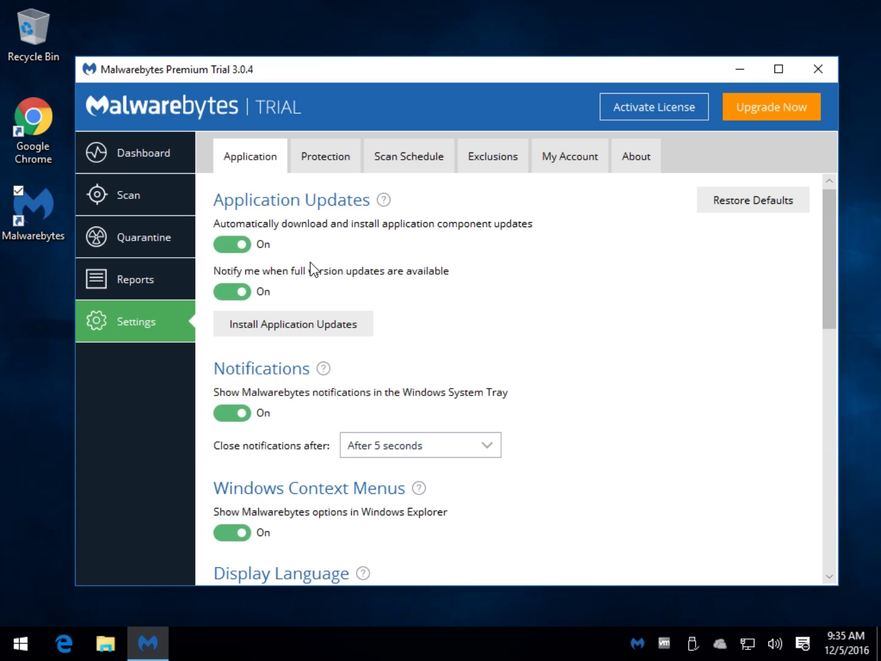
scroll(312, 269, down, 1)
scroll(309, 270, up, 5)
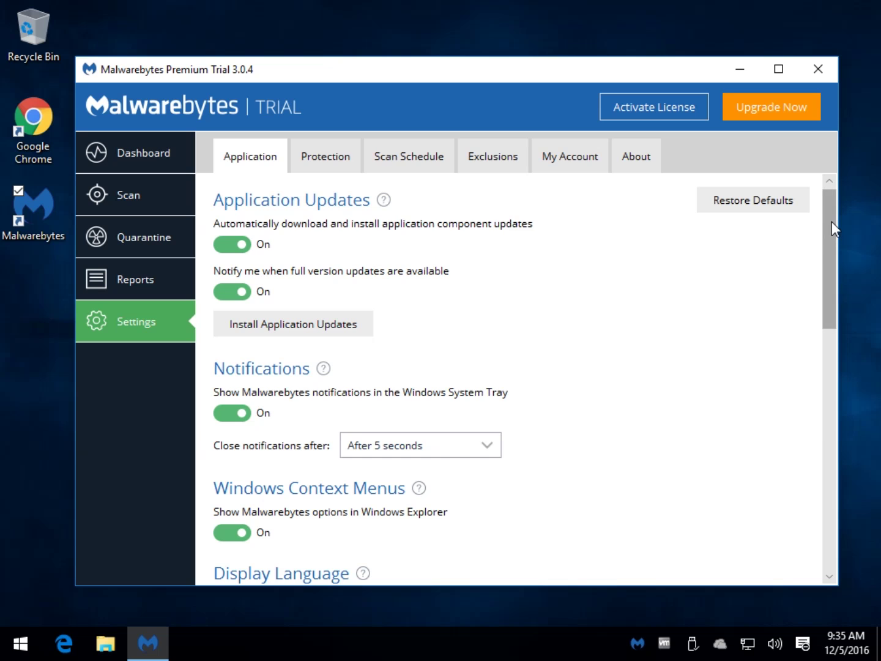
drag(831, 222, 829, 194)
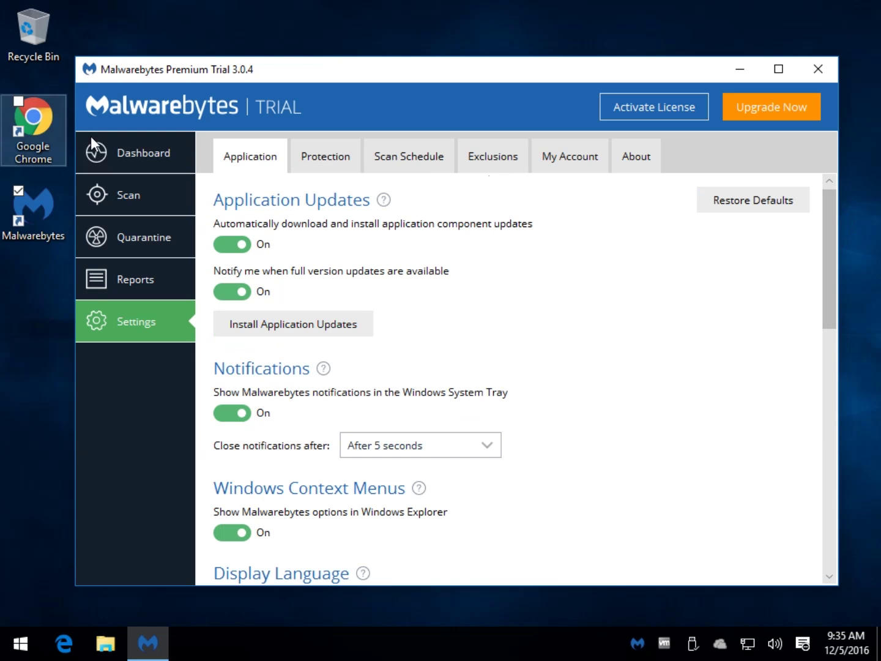
- Look over the web protection and malware protection settings on the Protection tab
click(136, 155)
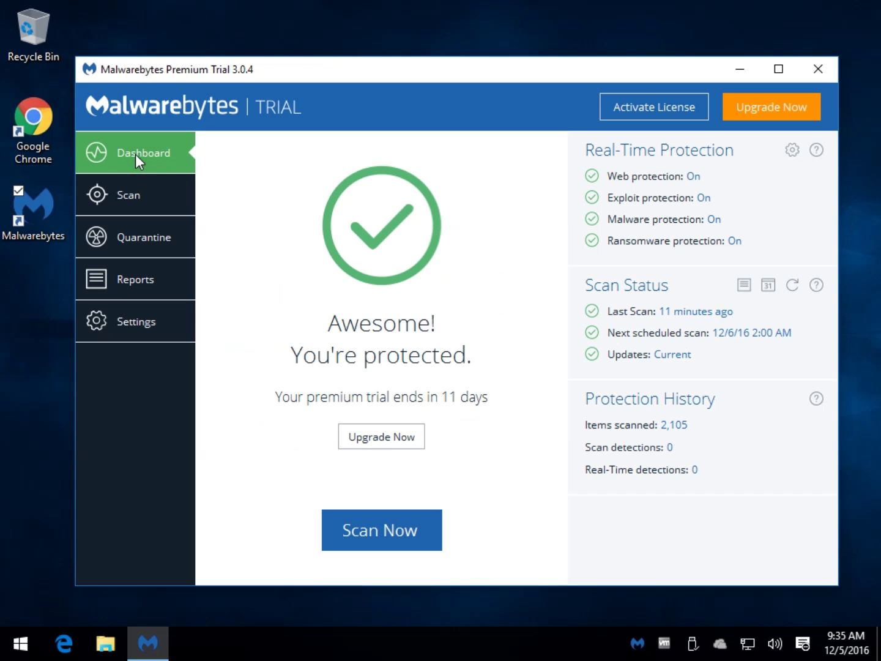
click(694, 179)
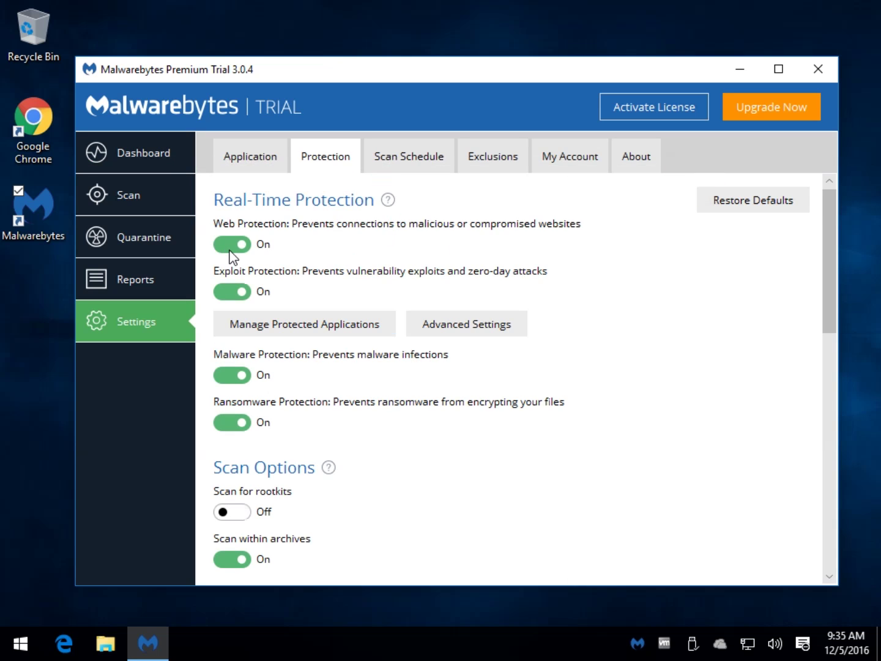
click(163, 153)
click(716, 221)
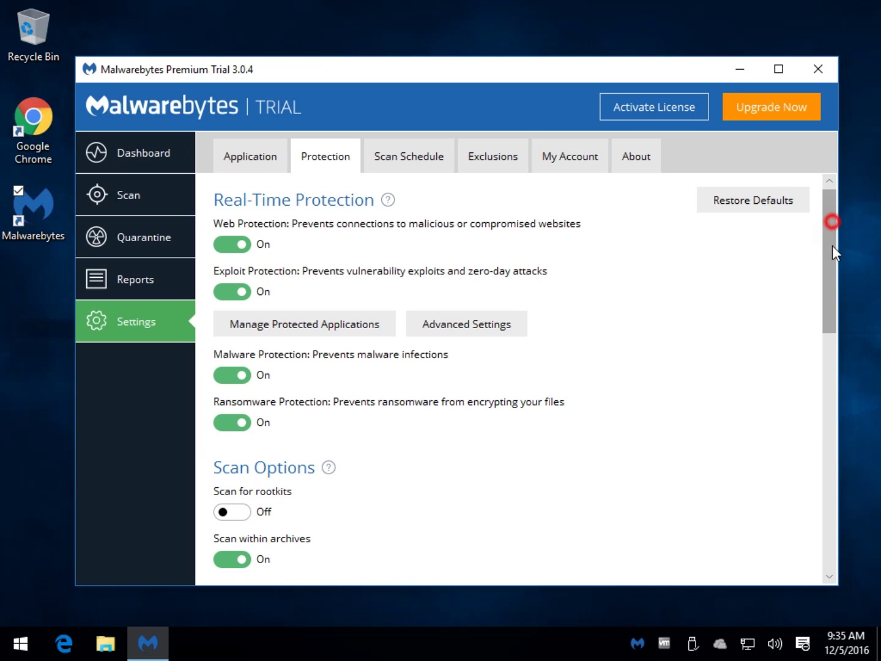
- Scroll back to the top and show the Scan Schedule's daily Normal scan from 12/6/16 2:00 AM
drag(832, 248, 43, 318)
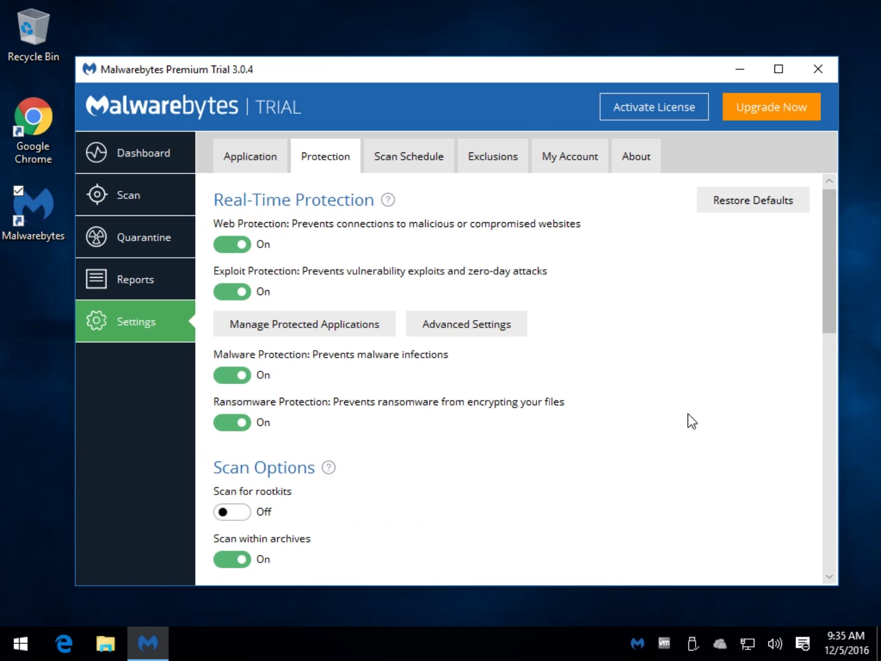
drag(832, 259, 832, 506)
drag(837, 557, 840, 189)
click(423, 164)
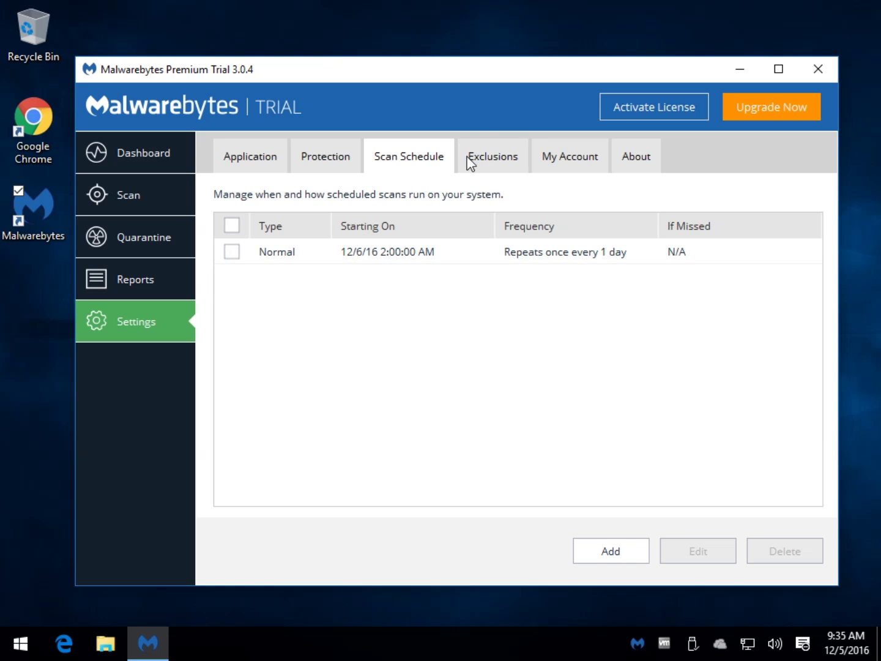
click(541, 254)
click(541, 231)
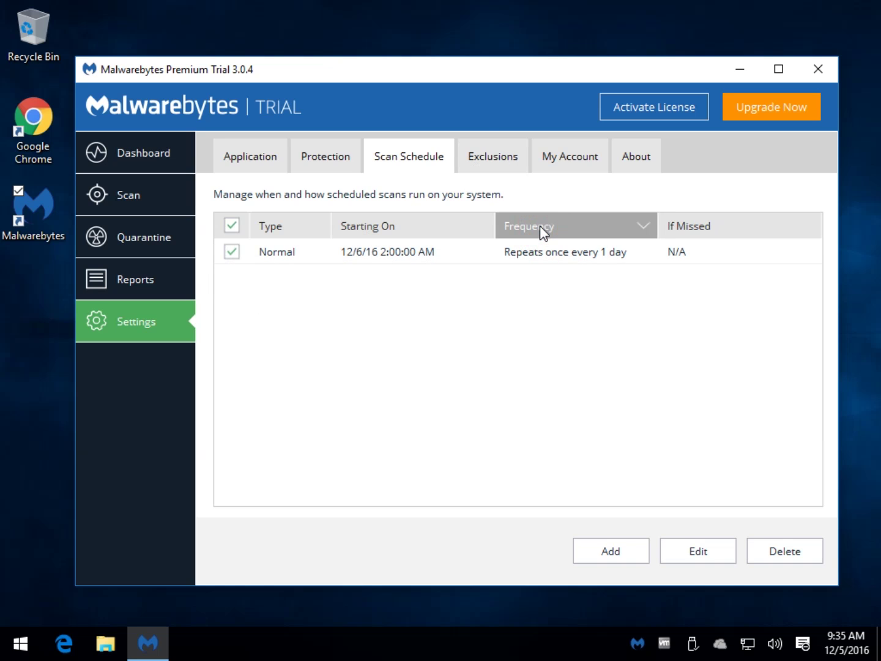
click(697, 543)
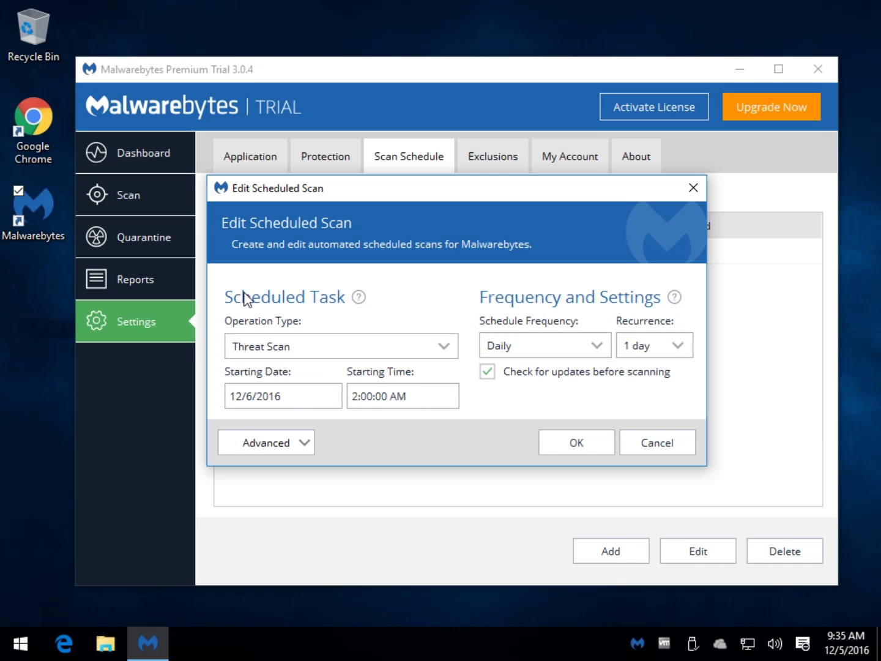
click(544, 344)
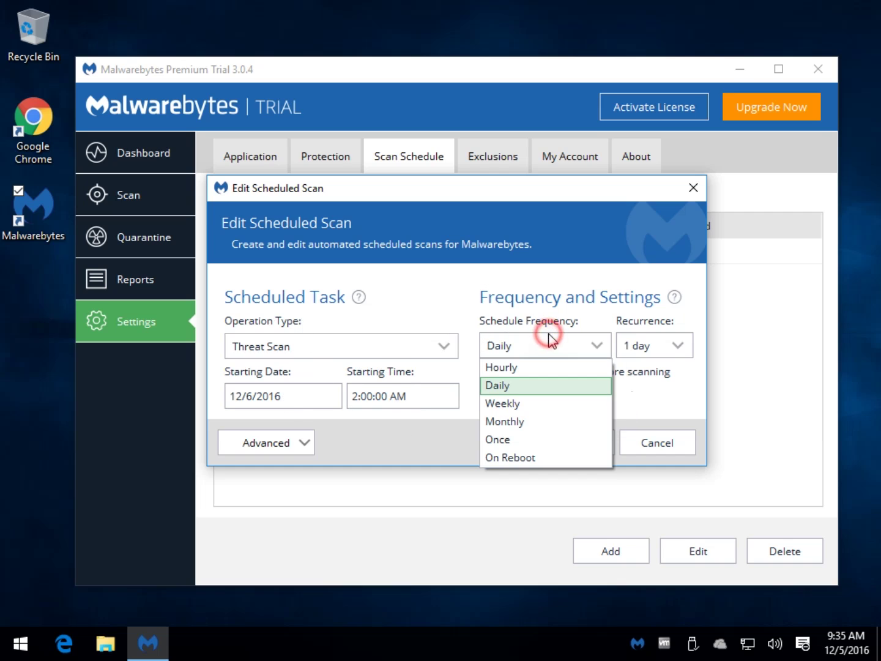
click(544, 345)
click(544, 346)
click(541, 346)
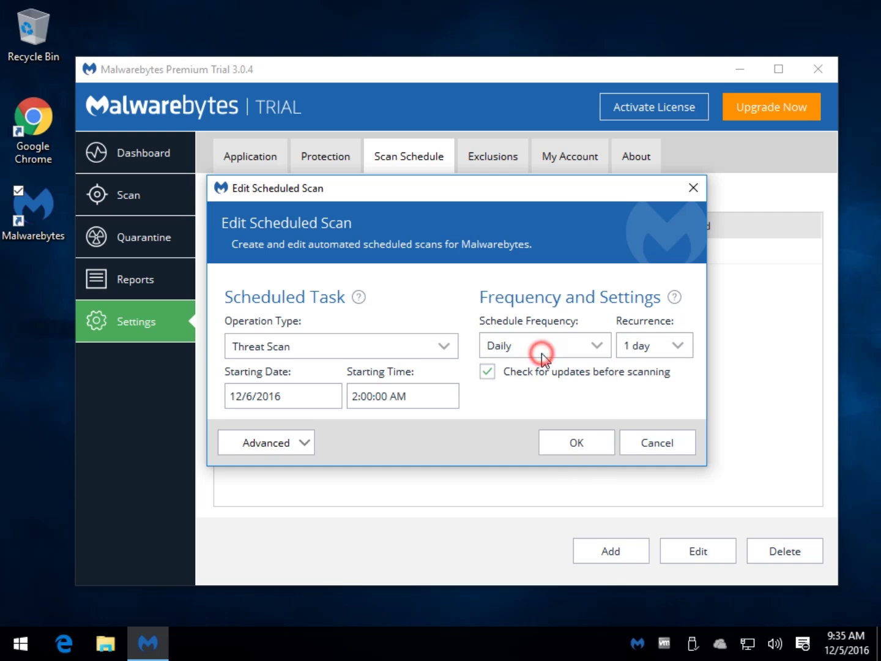
click(654, 442)
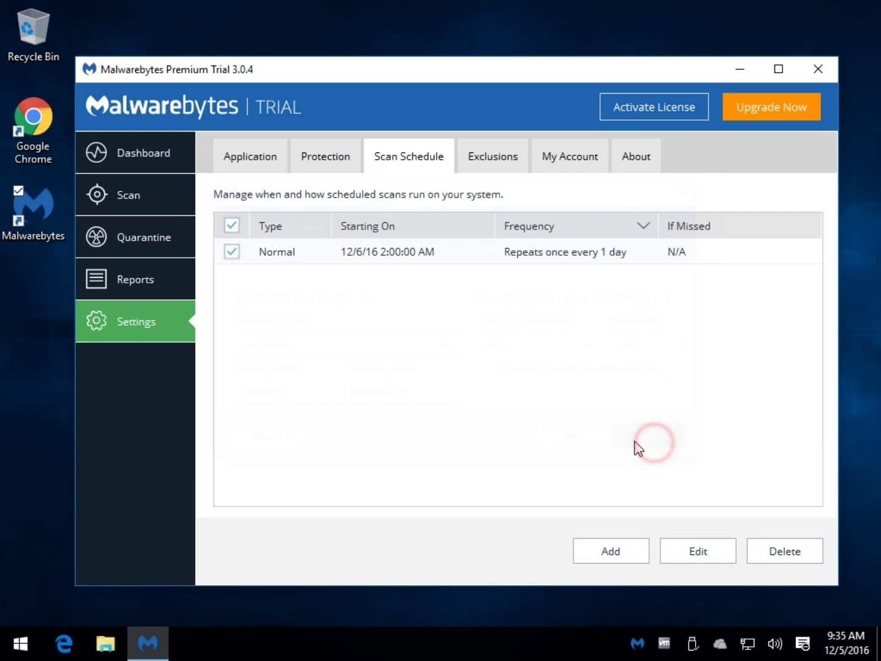
- Open the empty Exclusions list and cancel the Add Exclusion Wizard without adding anything
click(480, 164)
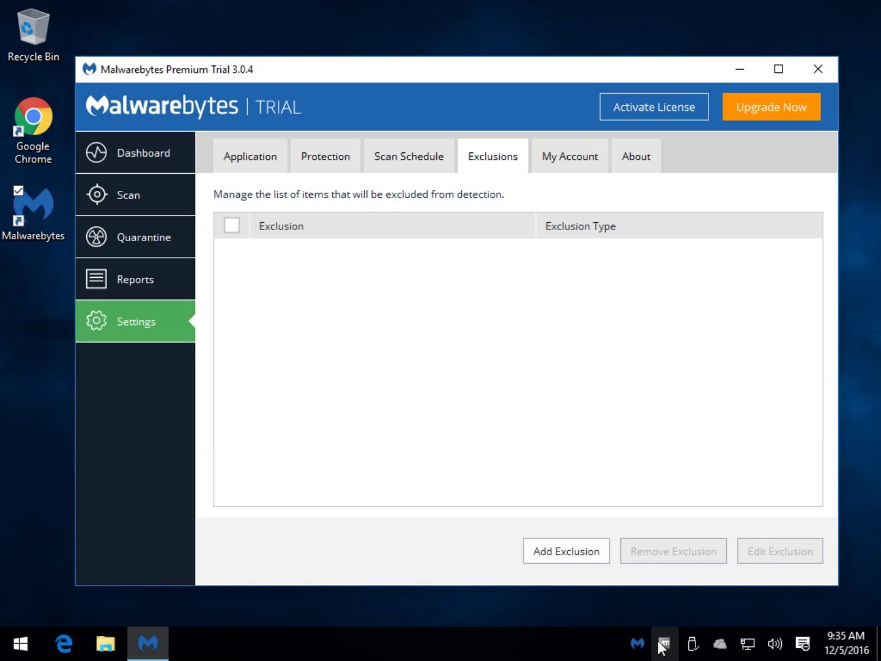
click(589, 553)
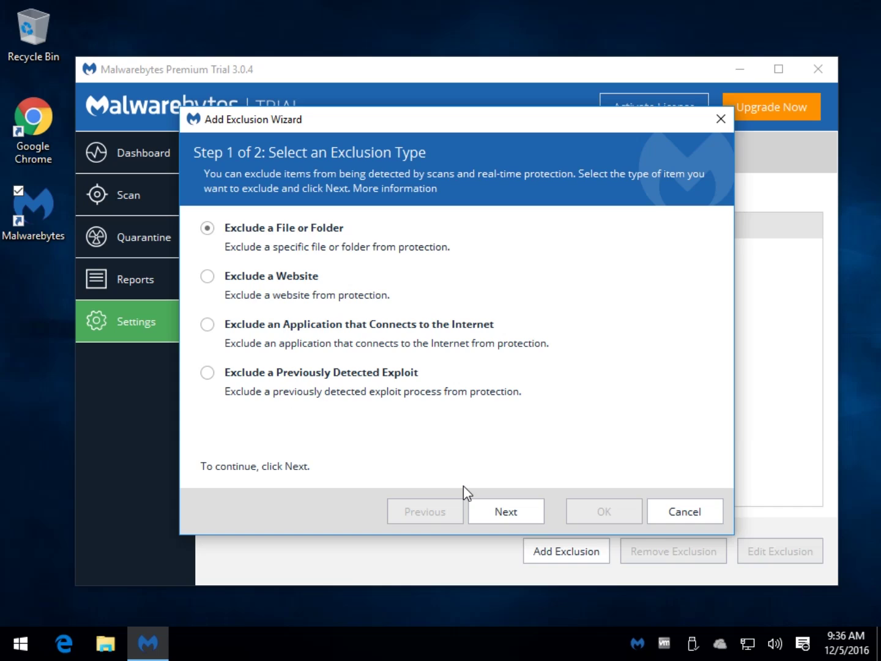
click(683, 518)
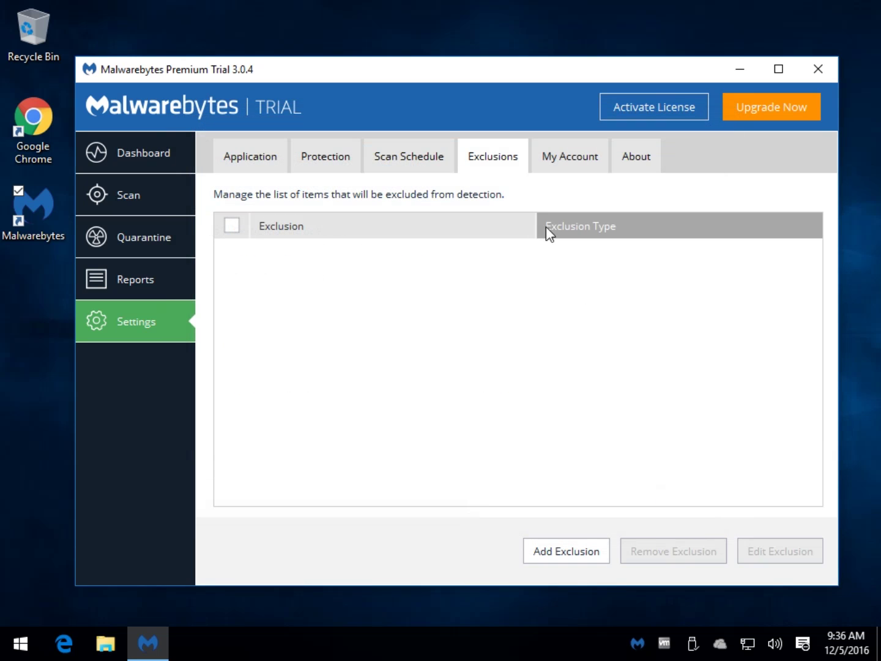
- Browse the My Account and About tabs, ending on the Application update and notification settings
click(557, 164)
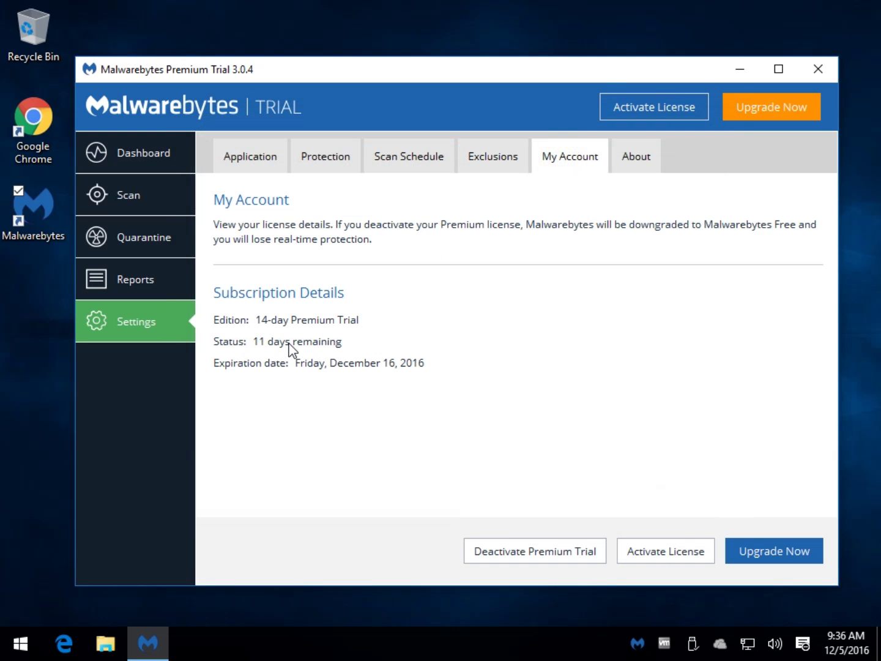
click(638, 158)
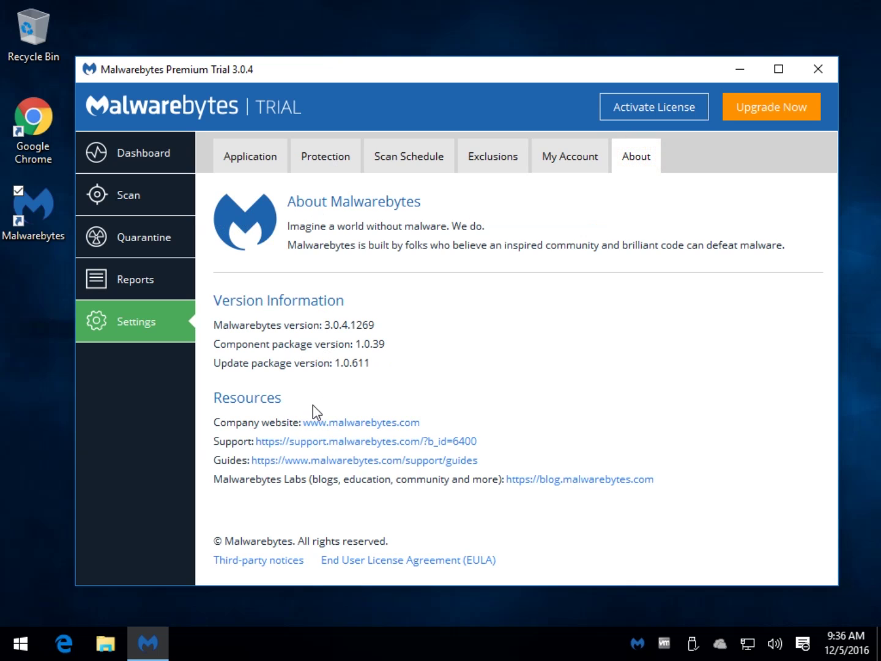
click(248, 171)
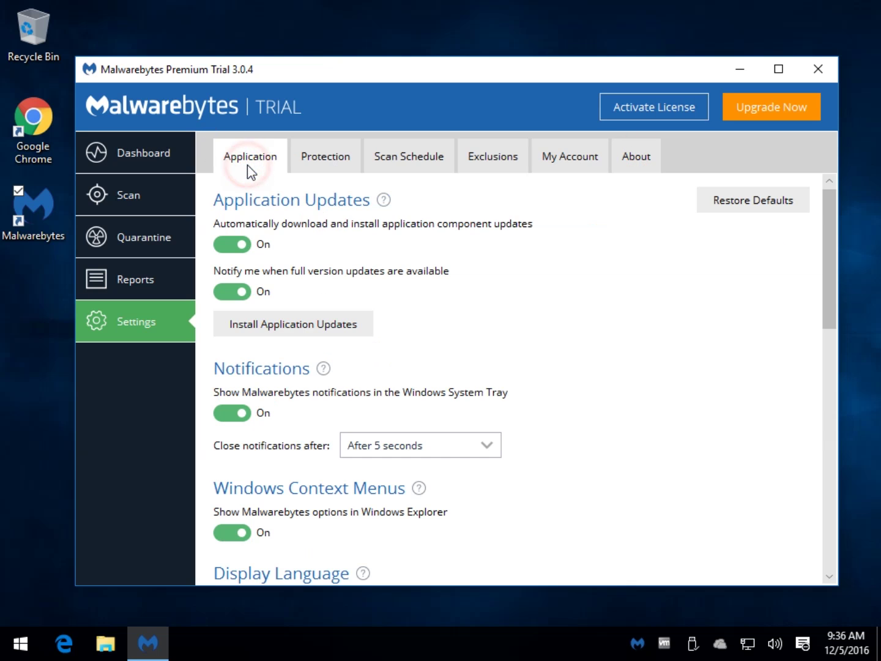
- Glance at the scan methods and return to the Dashboard showing the PC protected
click(131, 168)
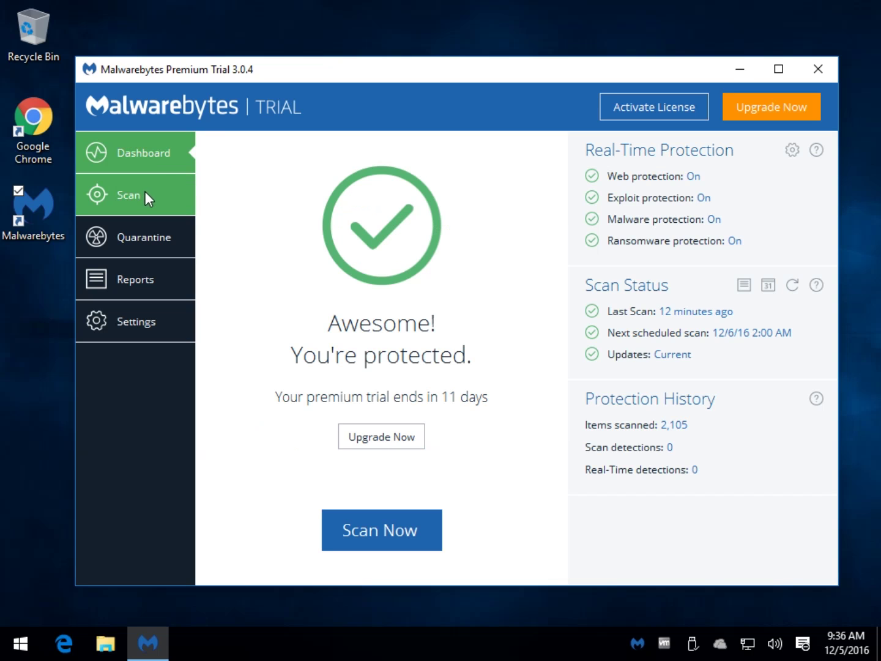
click(142, 193)
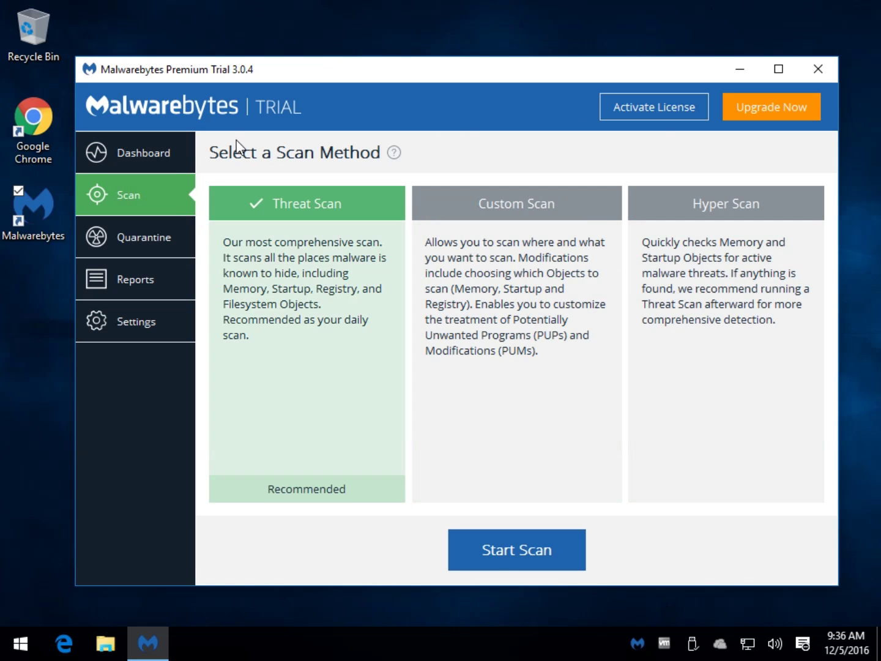
click(159, 156)
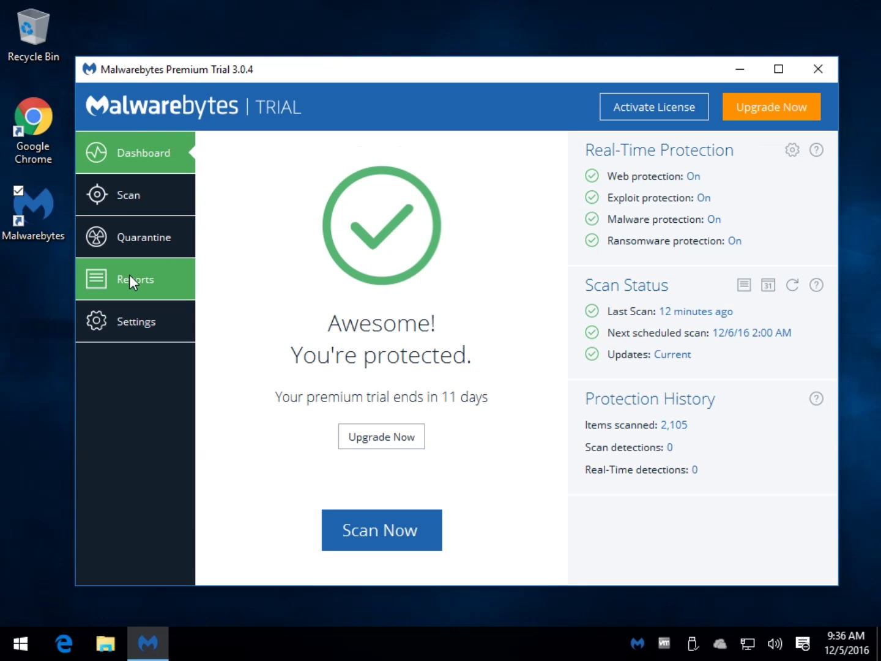